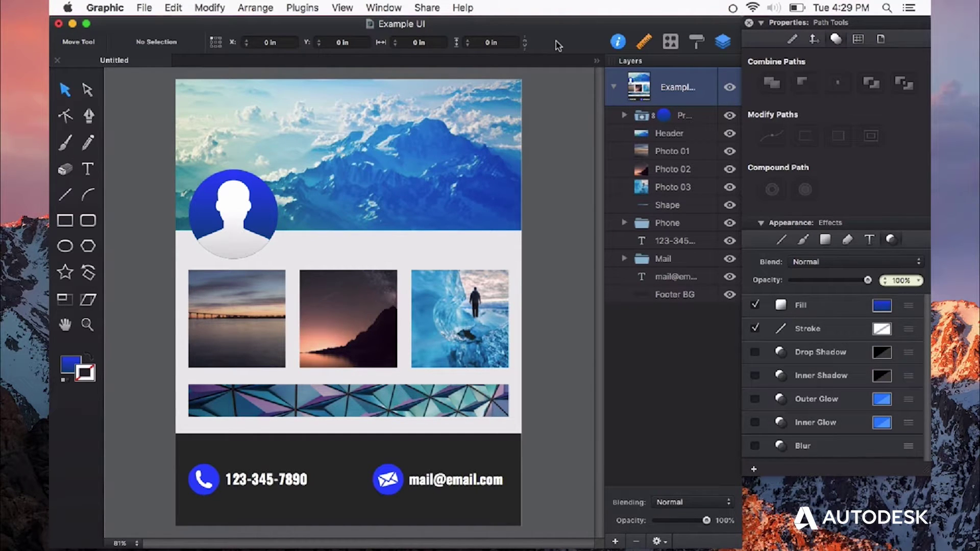
Widen the Layers panel and rename the Header image layer to 'Header.jpg'.
click(498, 176)
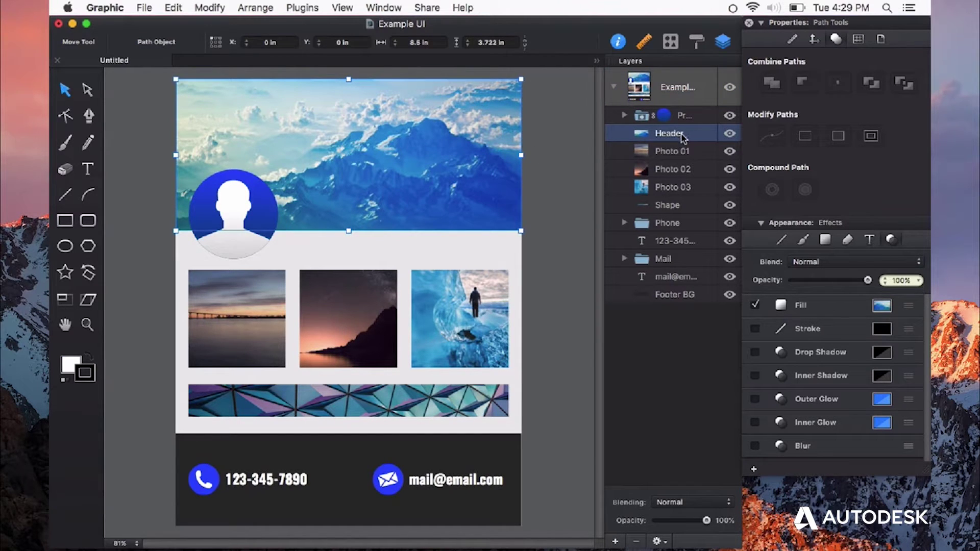
drag(603, 158, 554, 157)
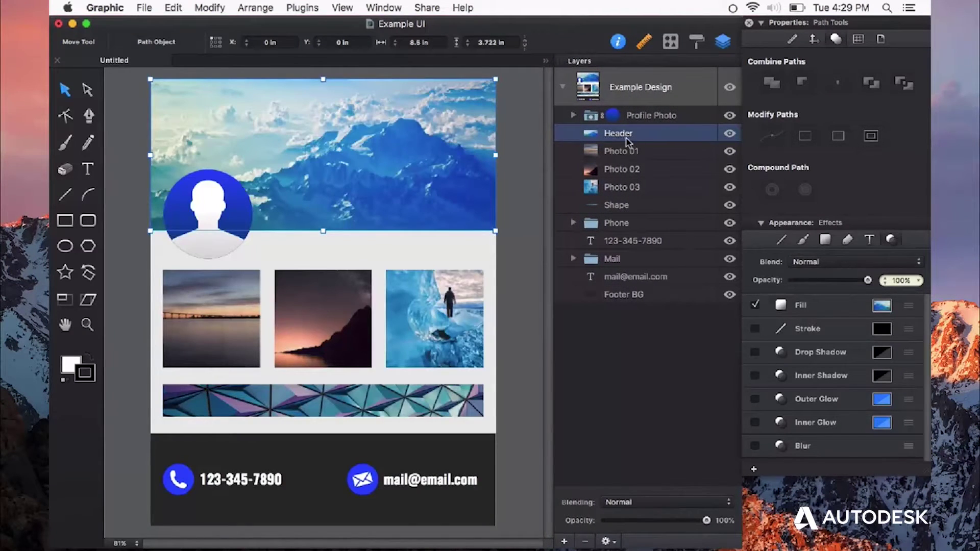
double_click(618, 133)
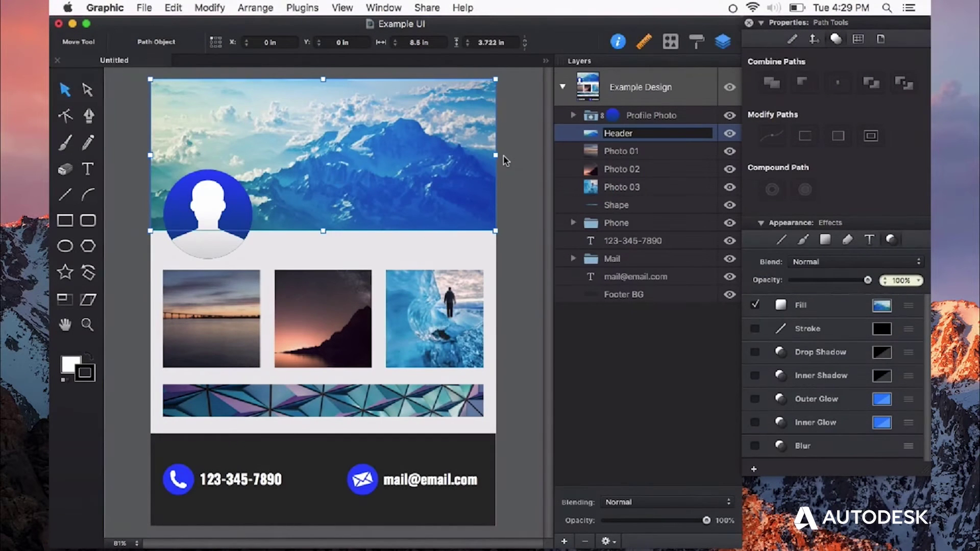
text(.jpg)
key(Return)
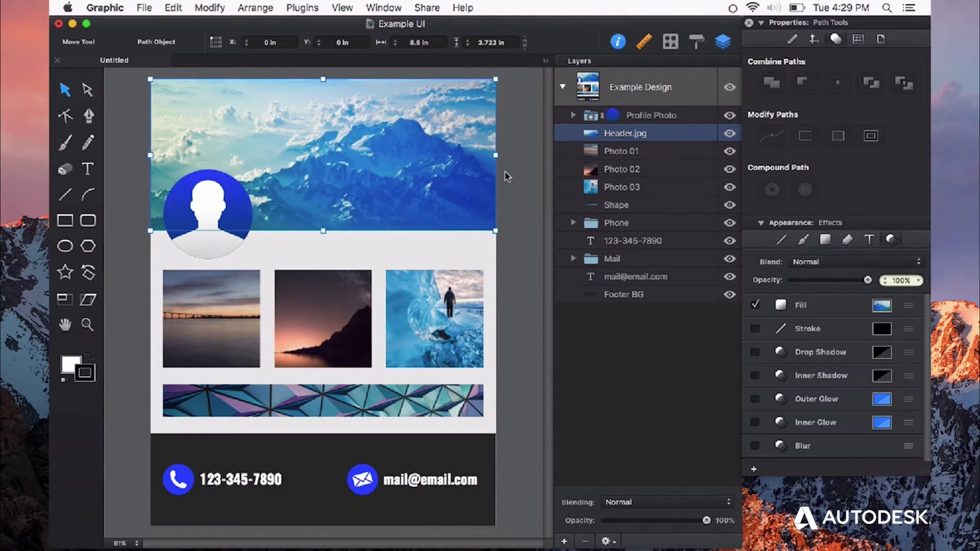
click(145, 9)
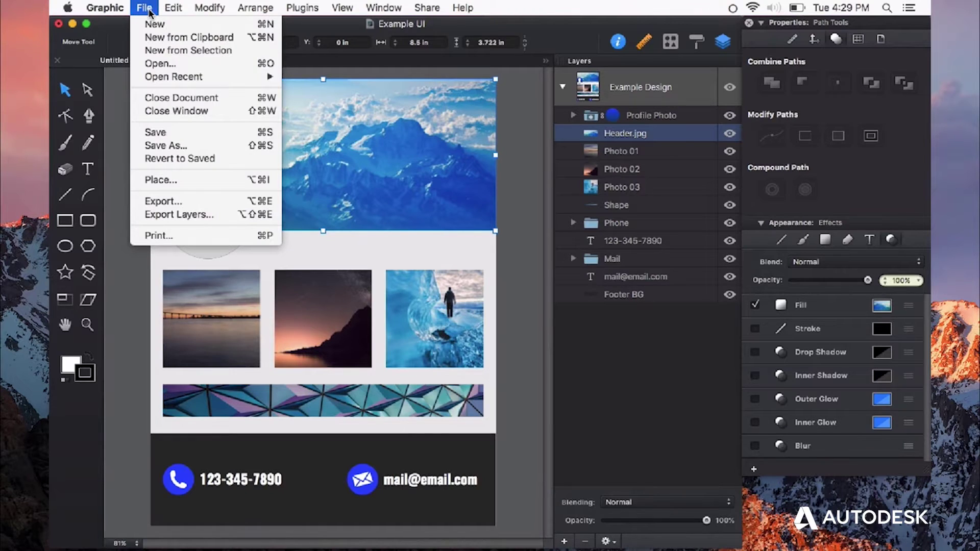
click(184, 215)
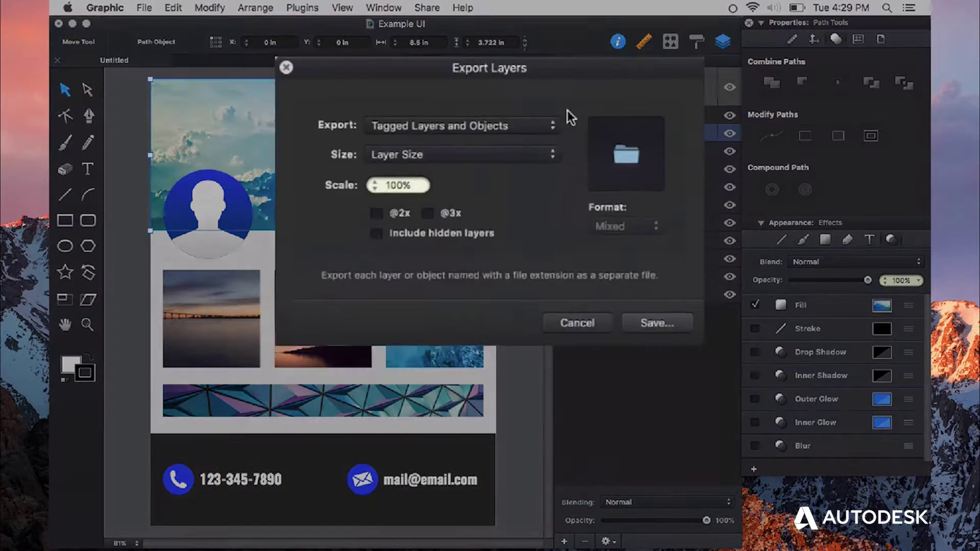
click(530, 147)
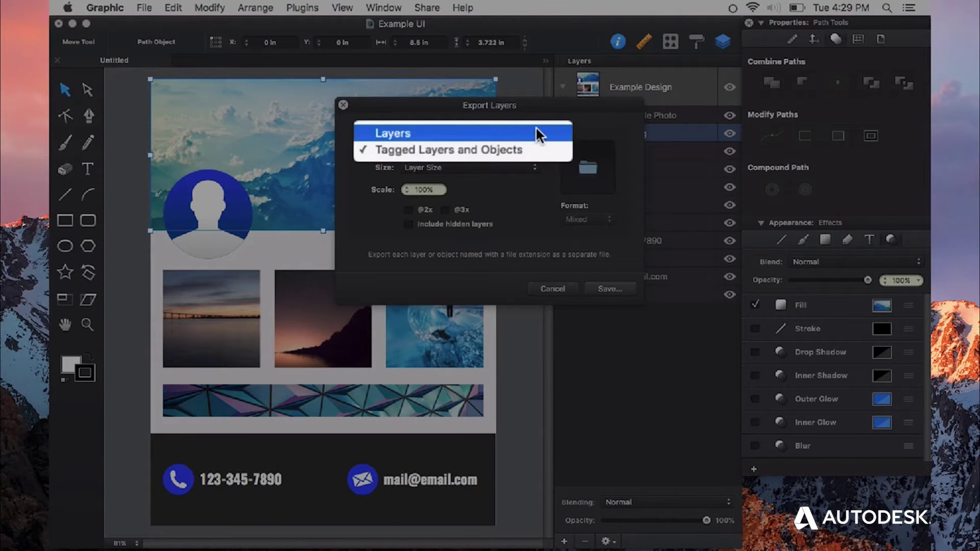
click(486, 154)
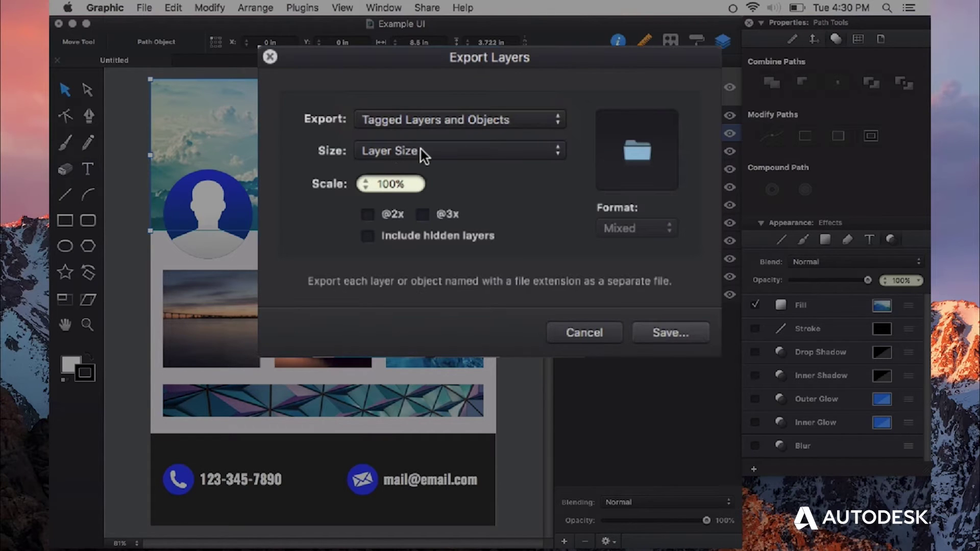
click(469, 163)
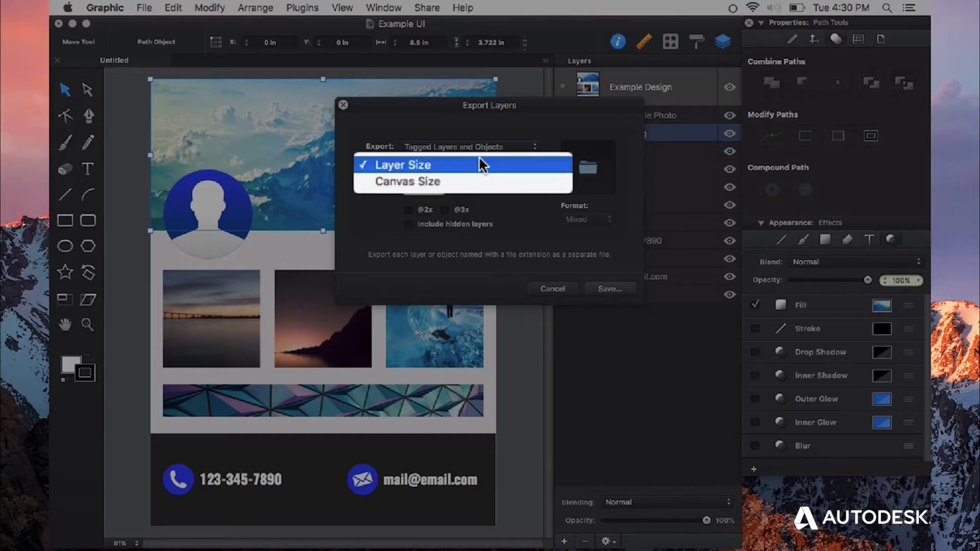
click(474, 163)
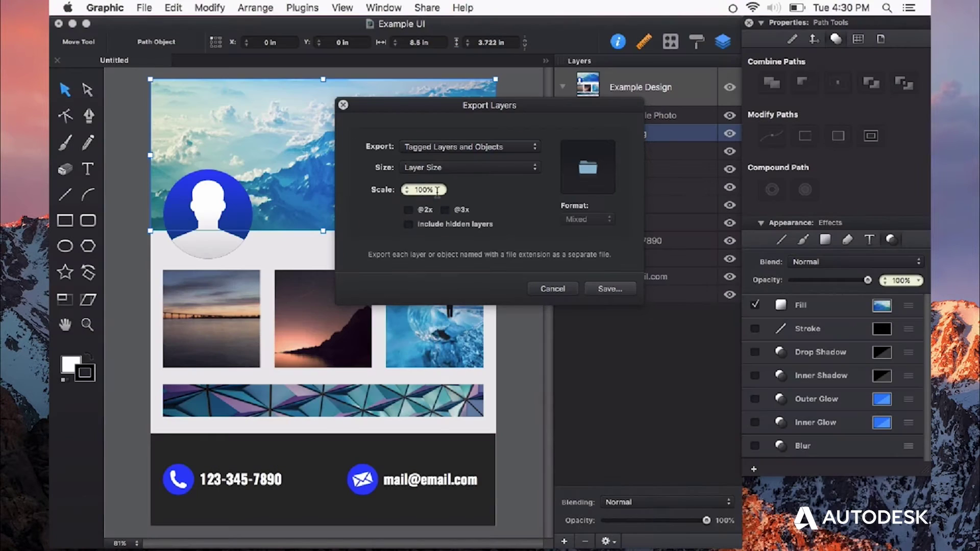
click(409, 211)
click(446, 210)
Choose the Assets folder as the destination and export the tagged layers.
click(620, 295)
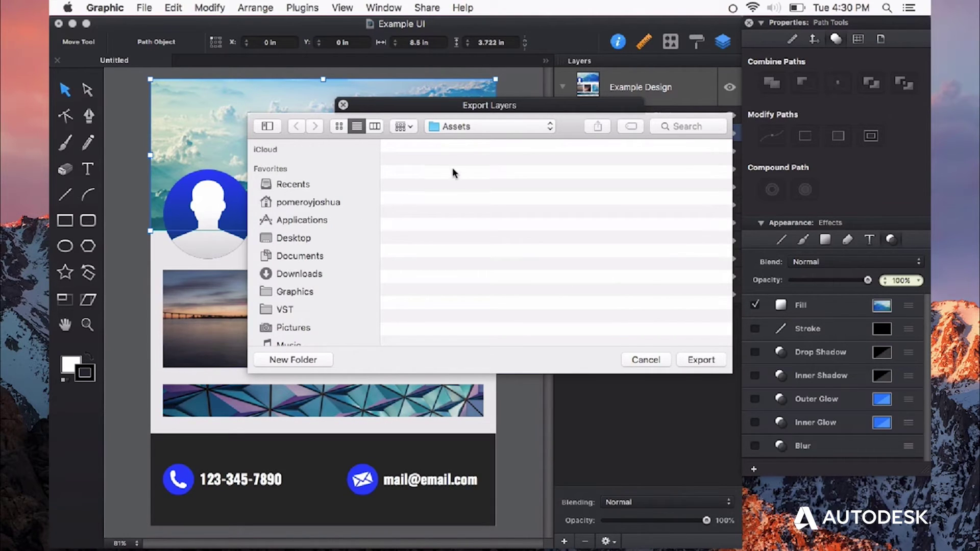
click(473, 127)
click(632, 280)
click(703, 359)
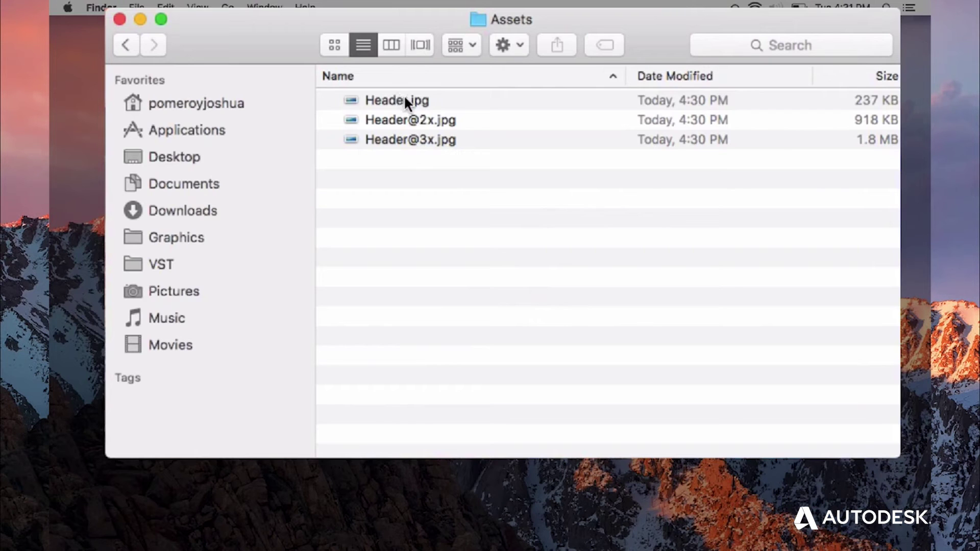
click(436, 143)
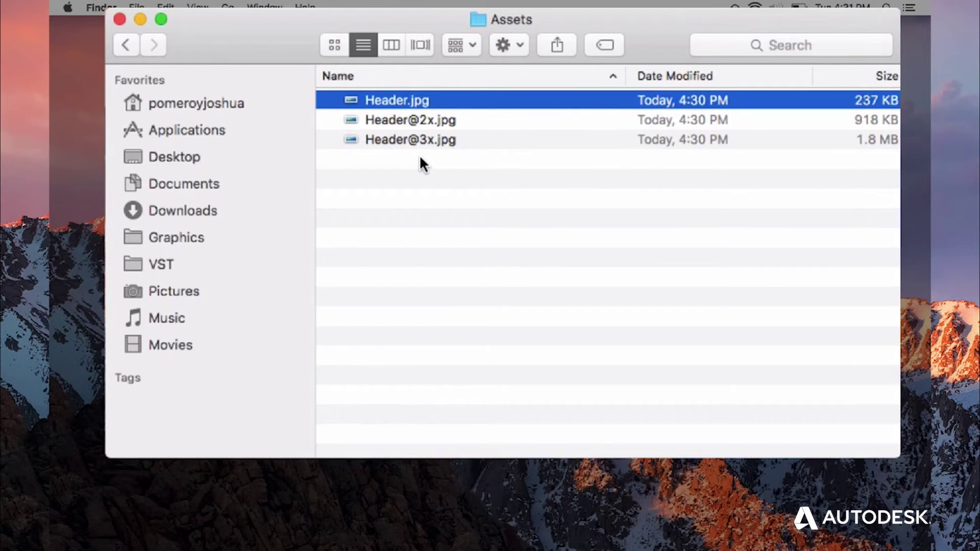
key(space)
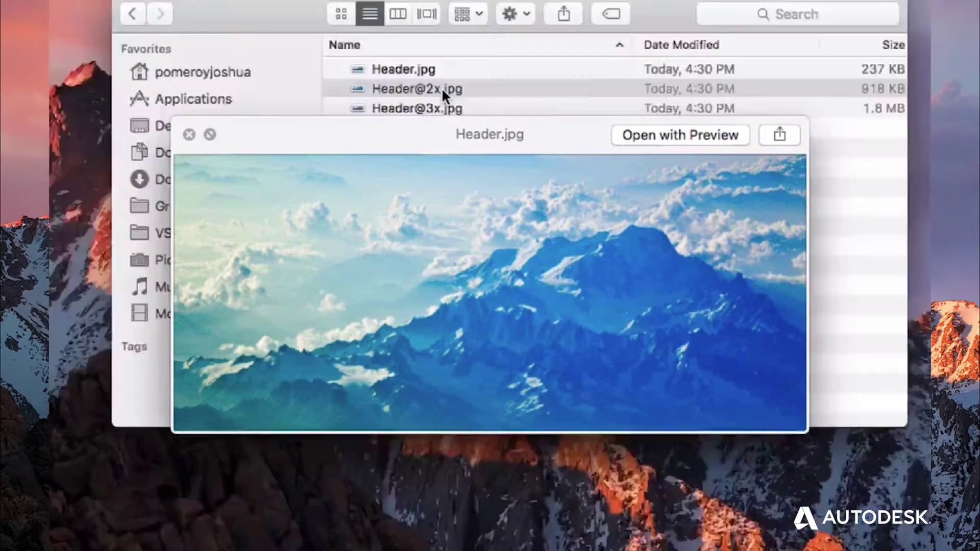
click(456, 159)
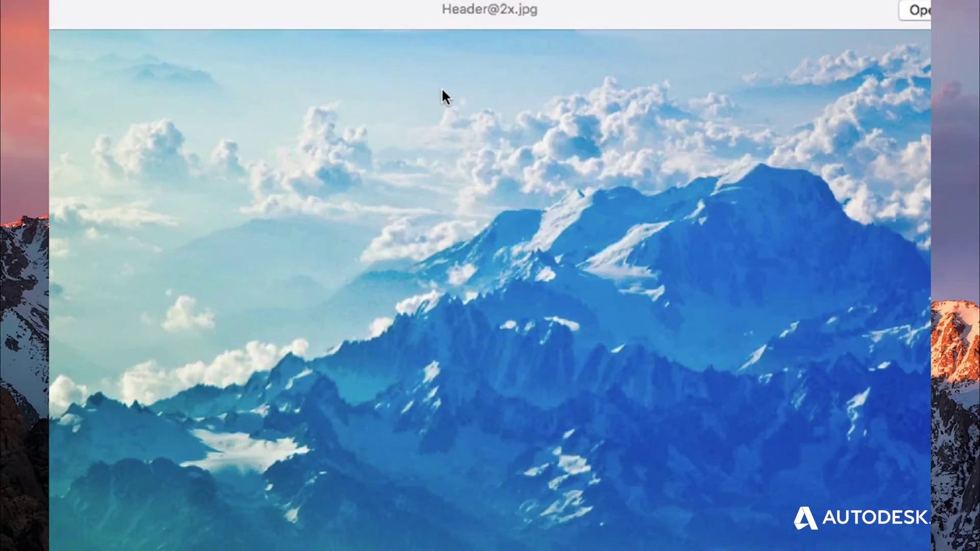
key(Down)
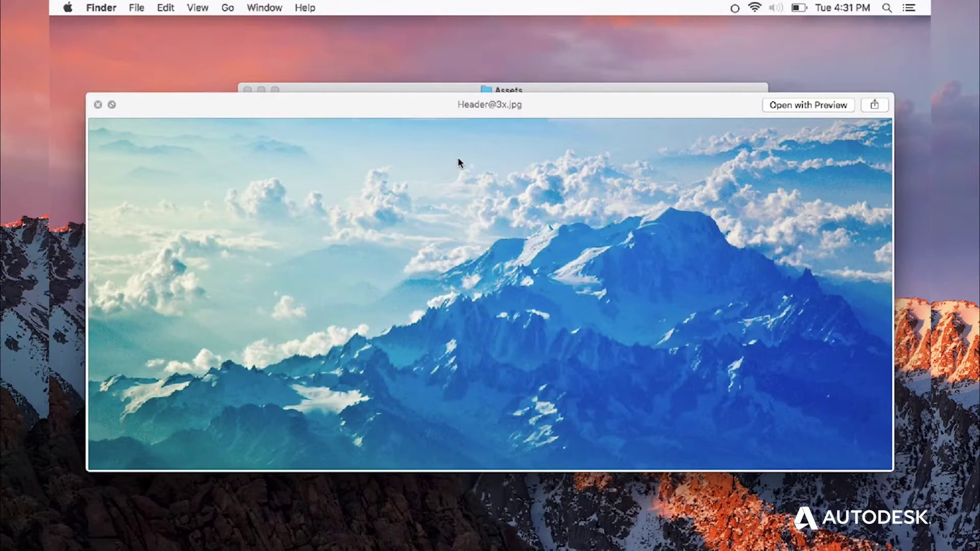
key(space)
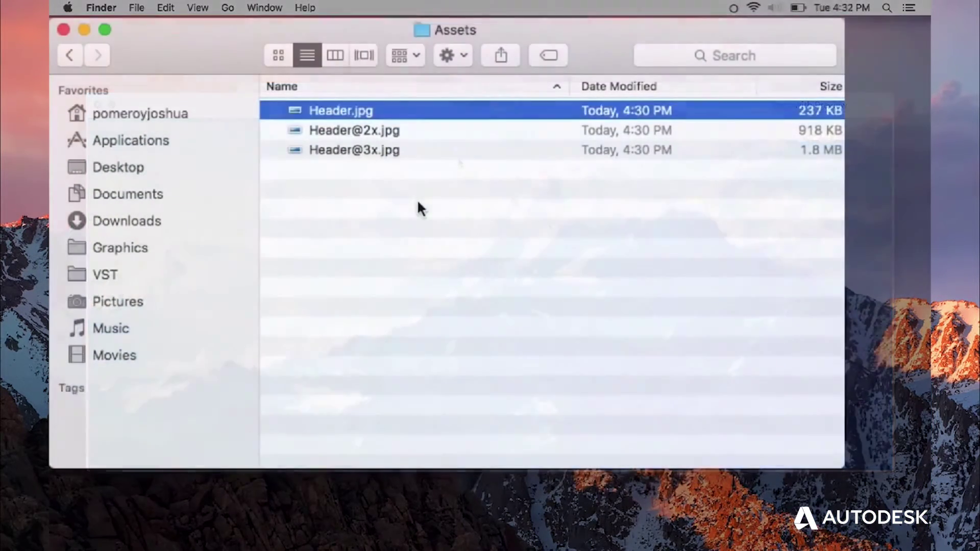
drag(412, 205, 333, 103)
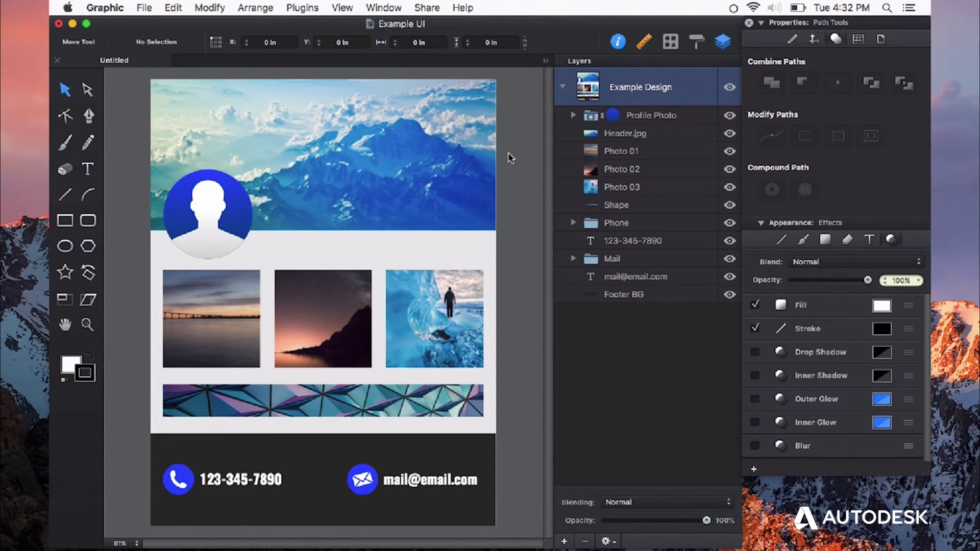
Rename the Photo 01 and Photo 02 layers to 'Photo 01.jpg' and 'Photo 02.jpg'.
click(637, 134)
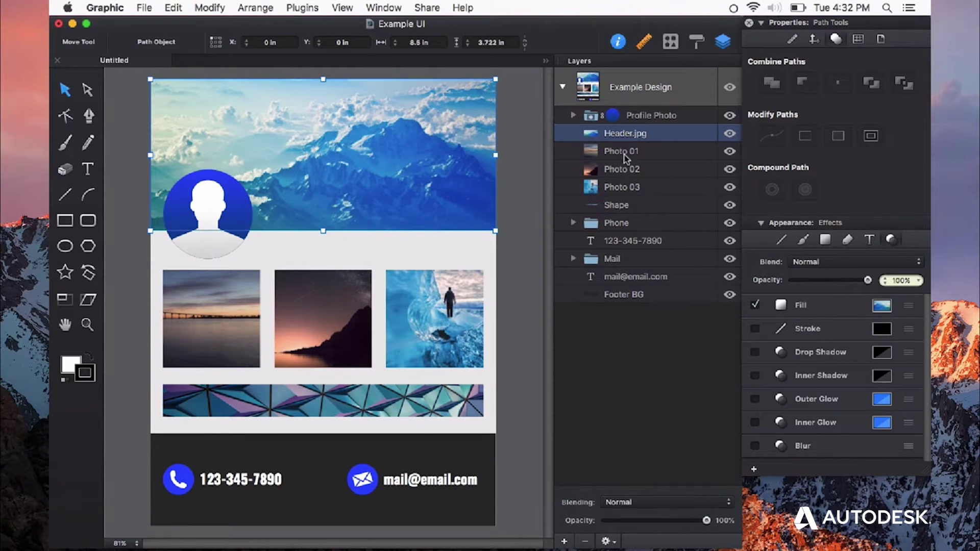
double_click(634, 154)
click(658, 149)
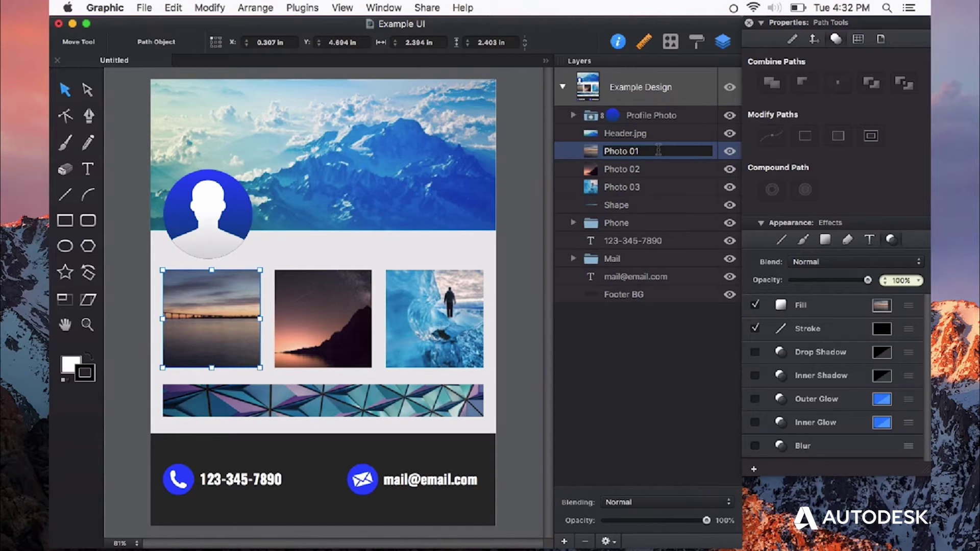
click(636, 168)
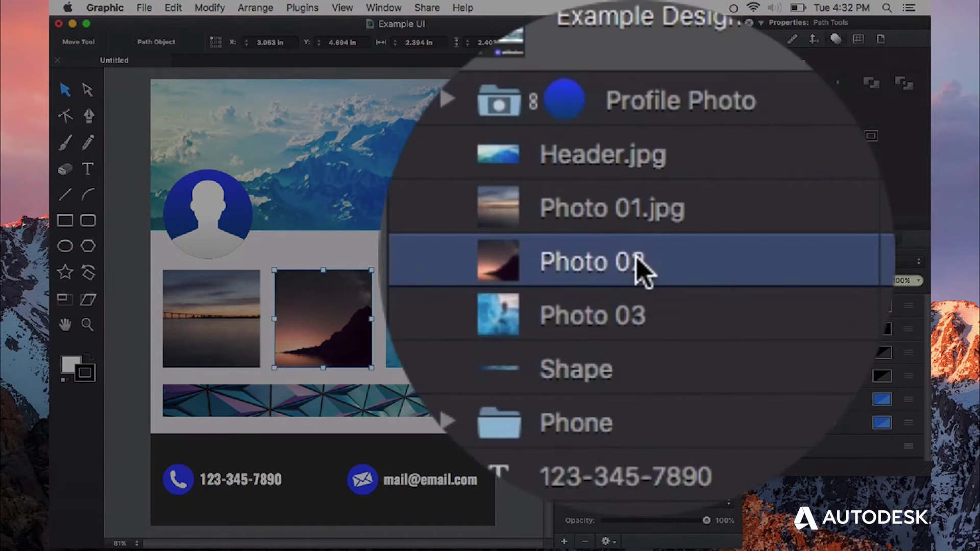
double_click(636, 257)
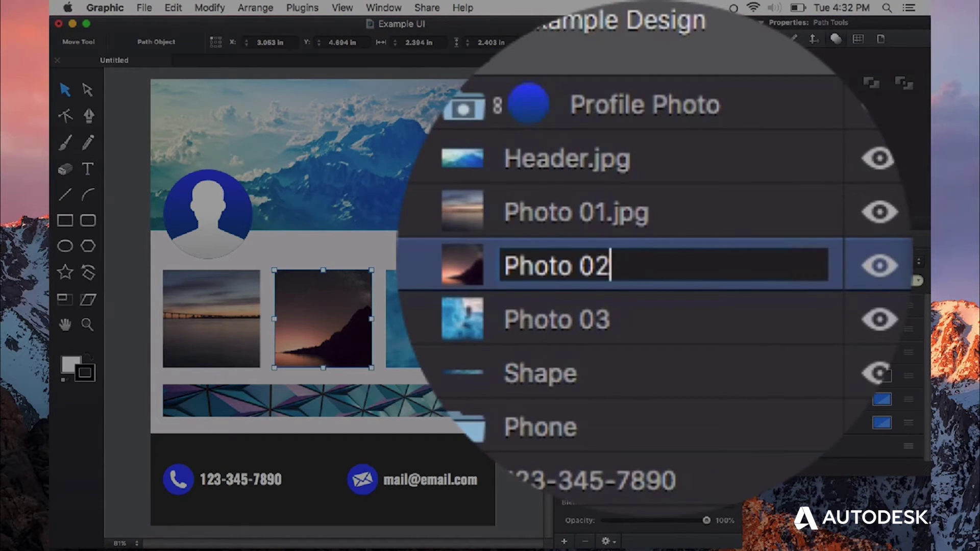
text(.jpg)
key(Return)
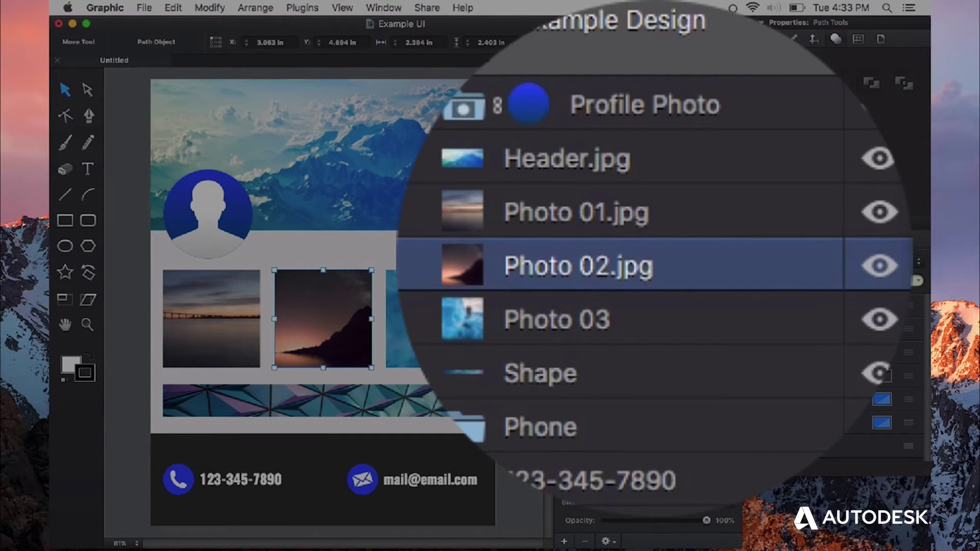
Rename the Photo 03 layer to 'Photo 03.jpg'.
click(648, 267)
double_click(648, 266)
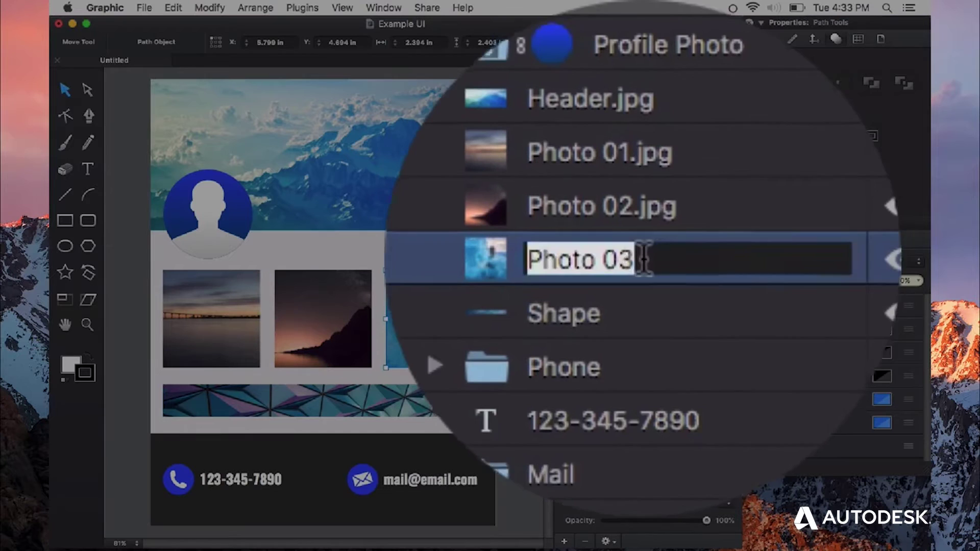
click(651, 261)
text(.)
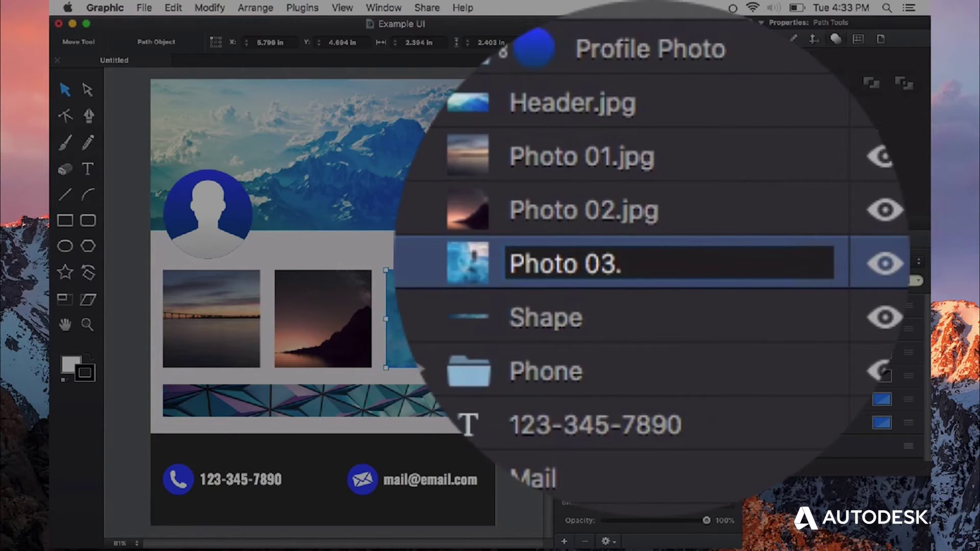
text(jpg)
key(Return)
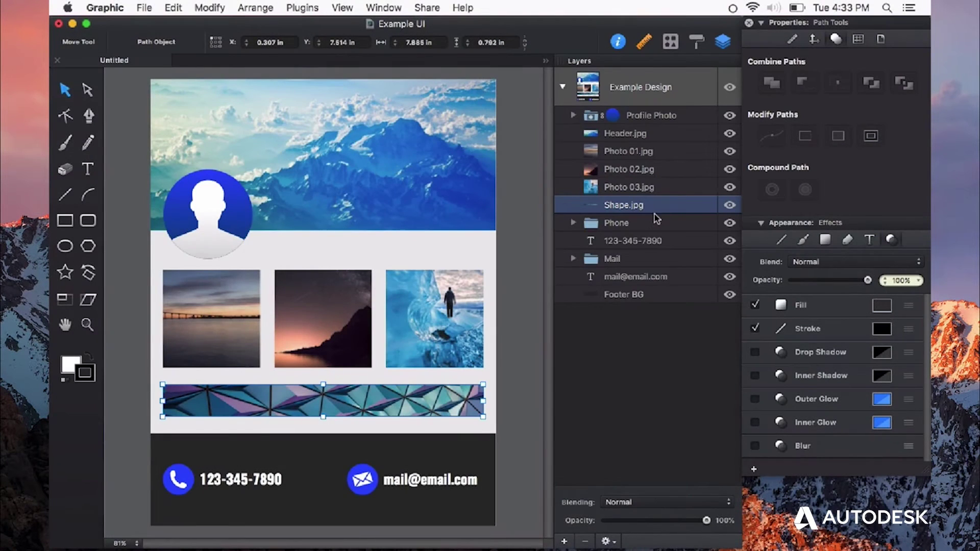
Inspect the Phone group's icon and circle, then rename the group 'Phone.png'.
click(648, 223)
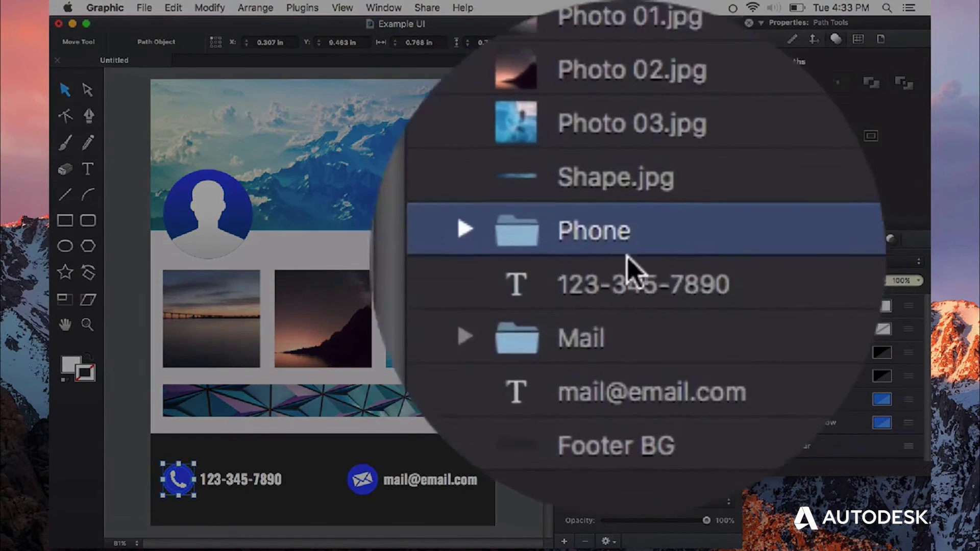
click(569, 258)
click(634, 267)
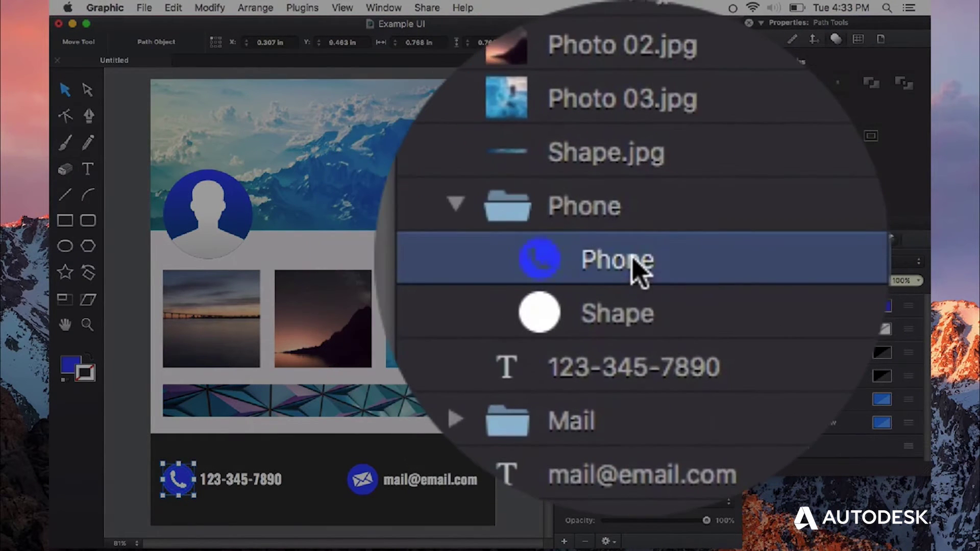
click(630, 269)
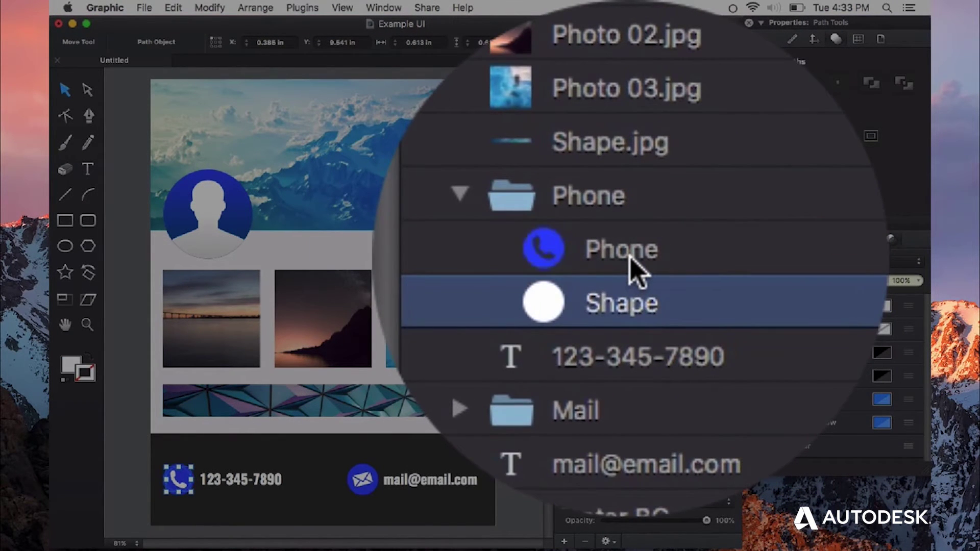
click(630, 258)
click(622, 263)
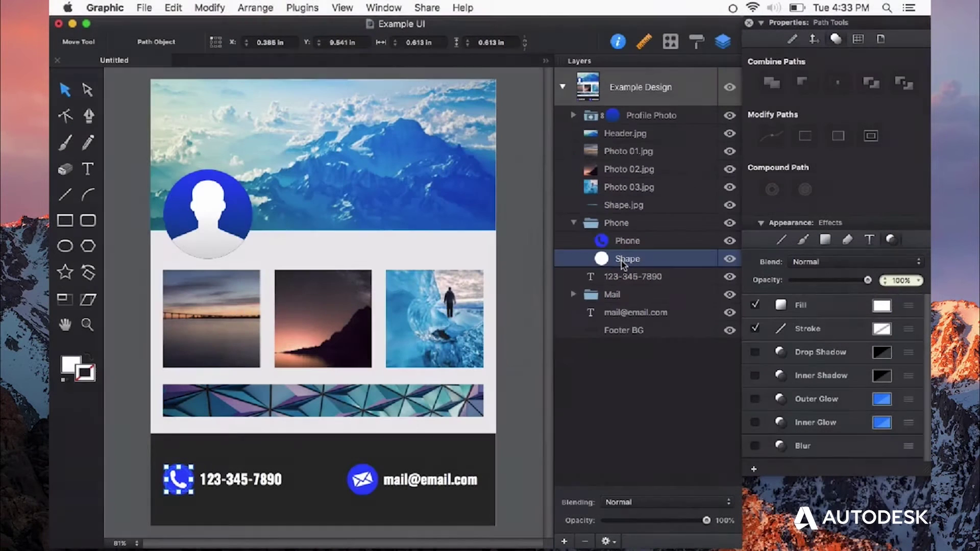
click(574, 223)
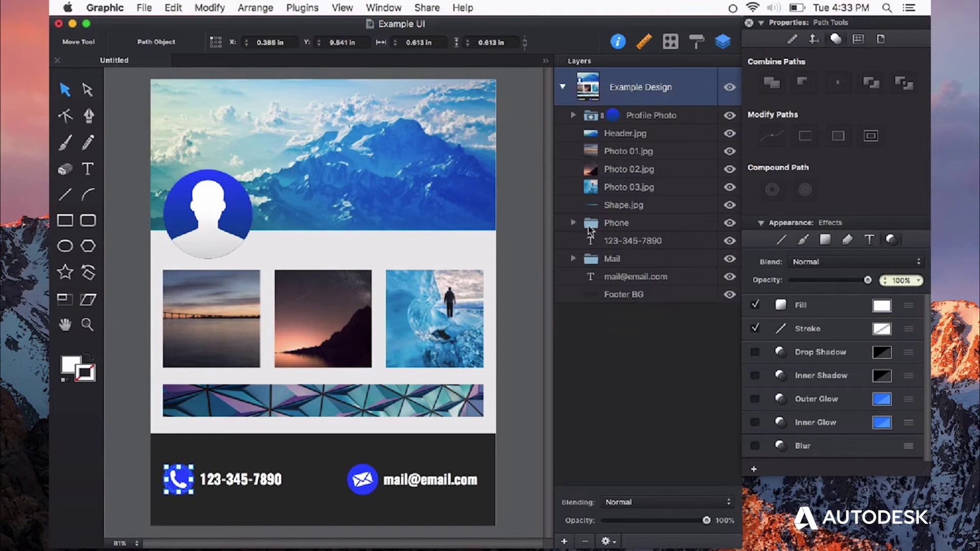
double_click(623, 225)
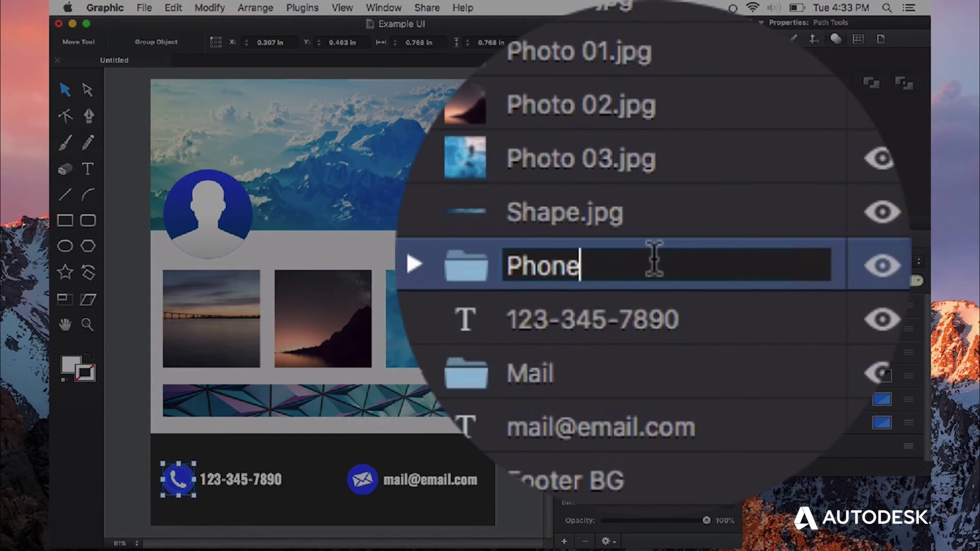
text(.png)
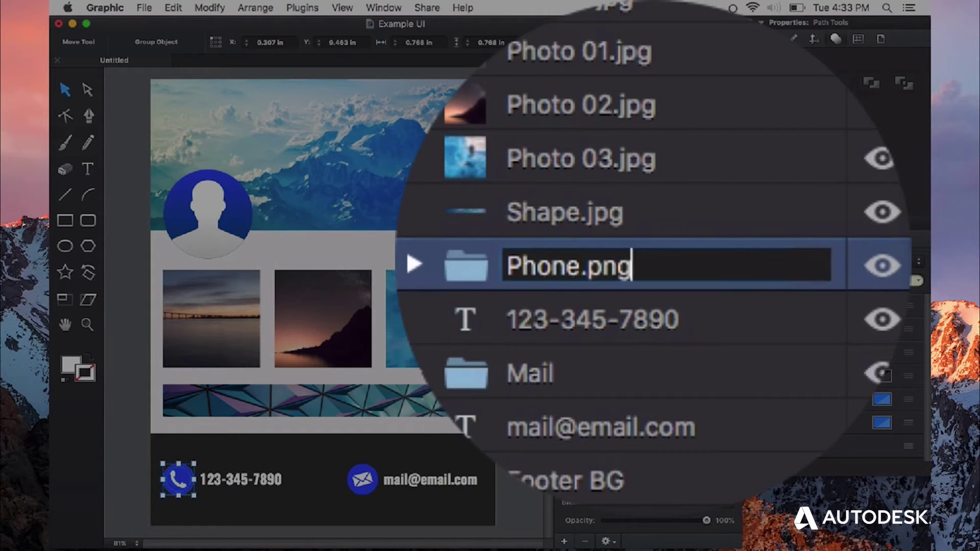
key(Return)
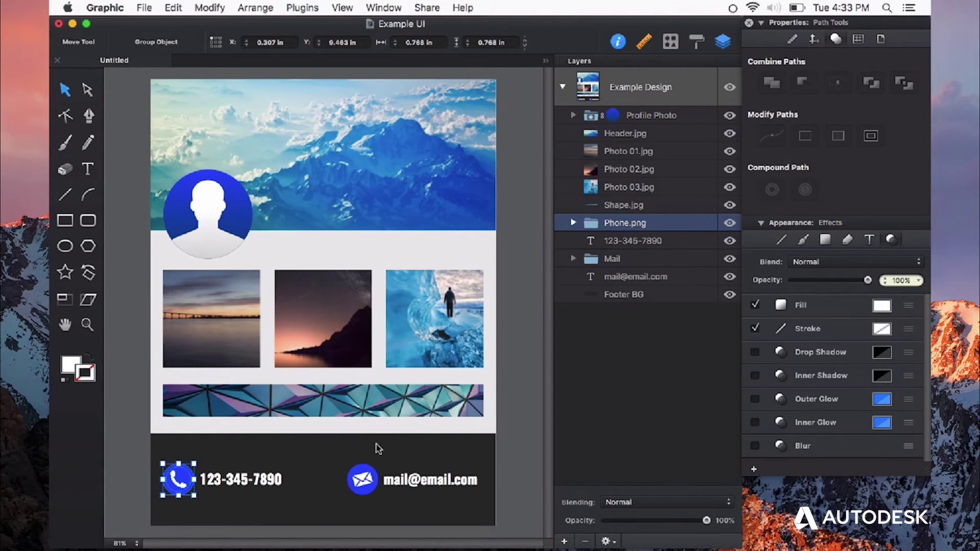
Append .png to the Mail group's layer name.
click(362, 477)
double_click(634, 259)
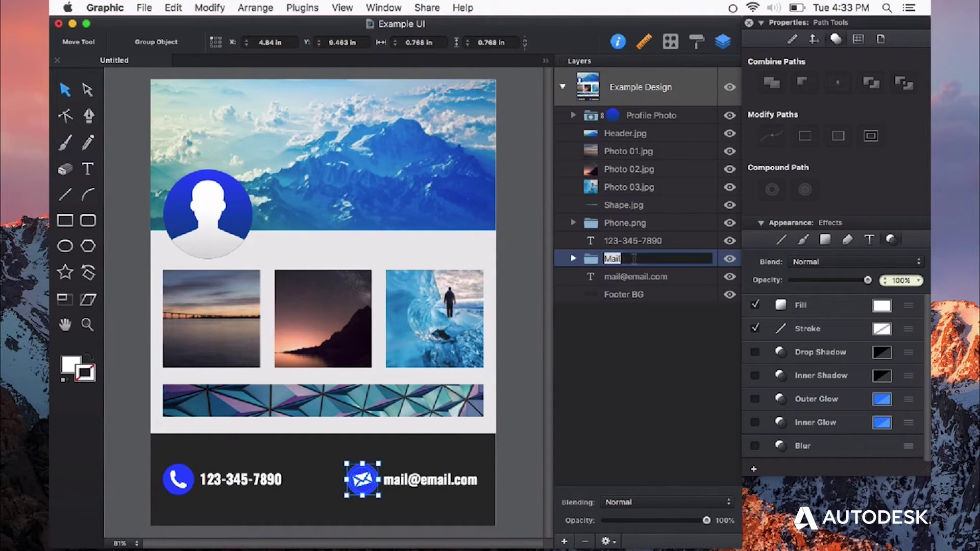
key(Right)
text(.png)
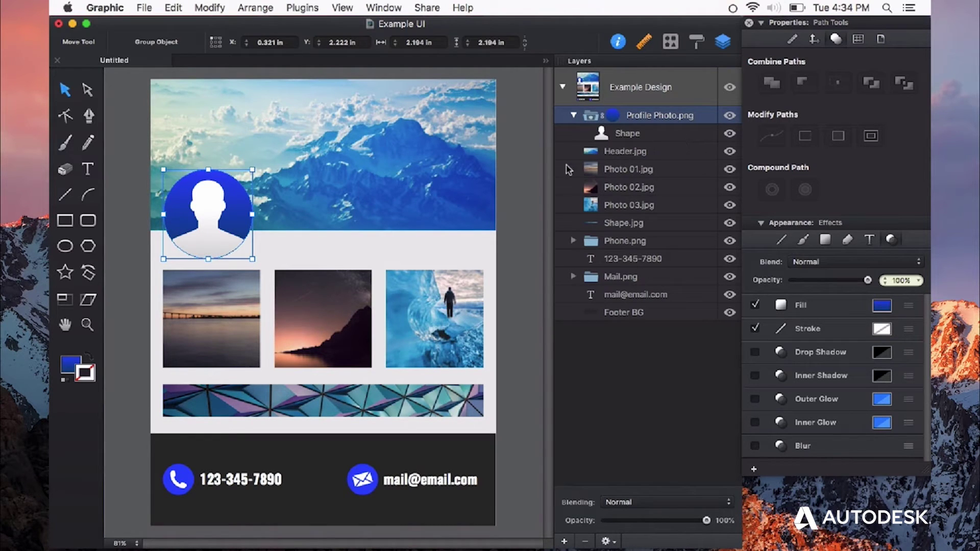
click(522, 181)
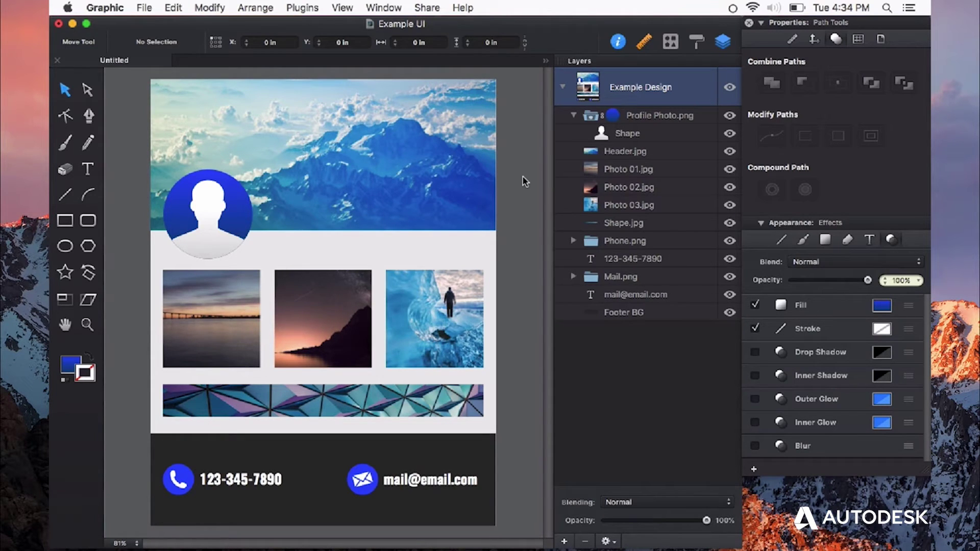
Rename the top Example Design layer to 'Example Design.jpg'.
double_click(669, 90)
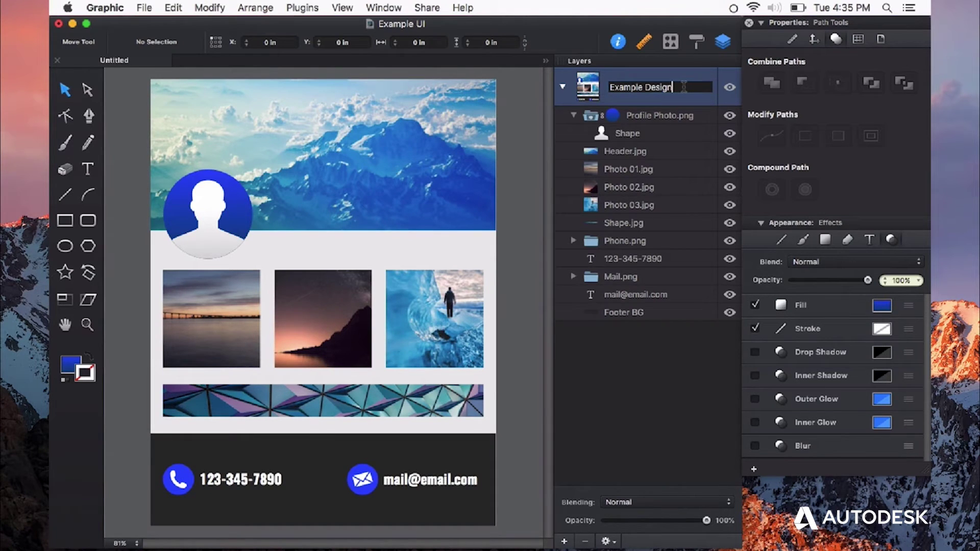
text(.jpg)
key(Return)
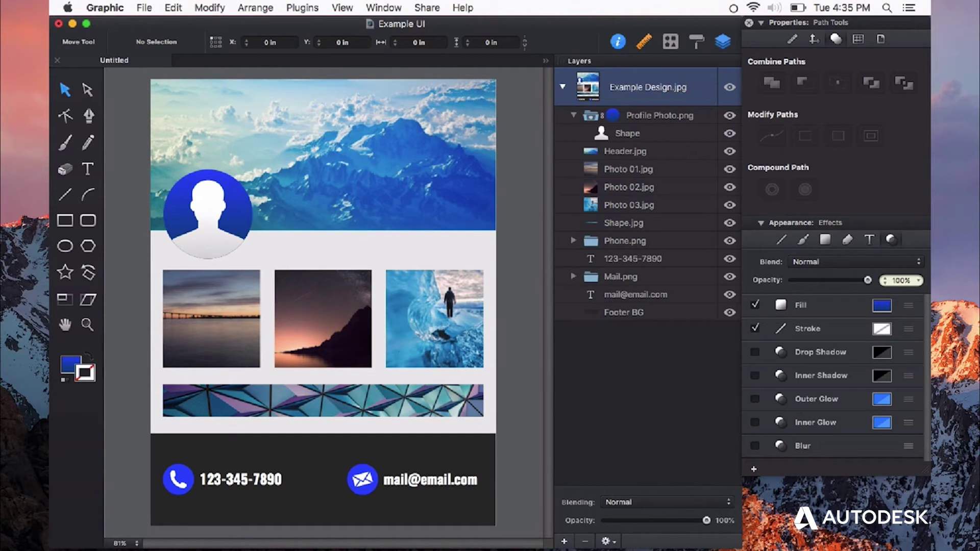
Change the Profile Photo.png group's name to 'Profile Photo.svg'.
click(682, 117)
click(682, 118)
double_click(690, 116)
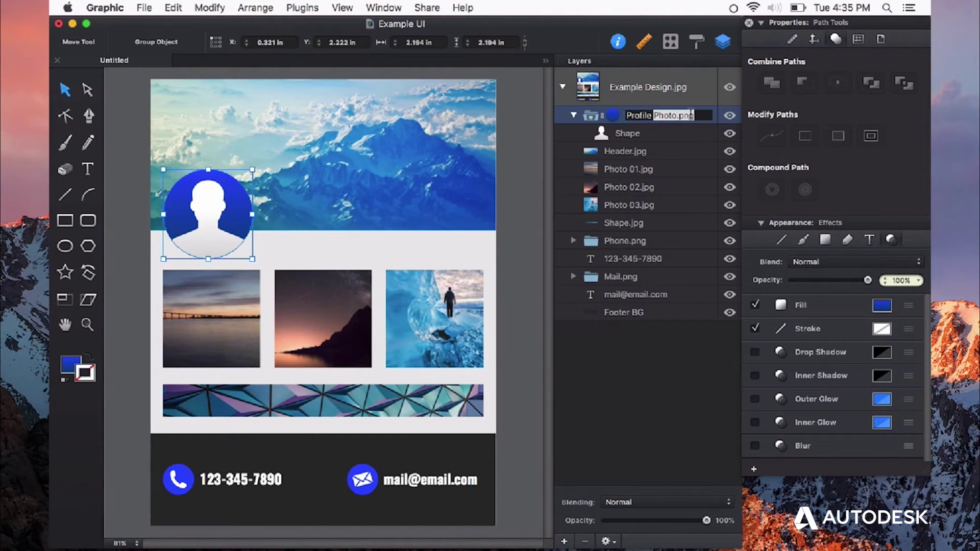
click(691, 115)
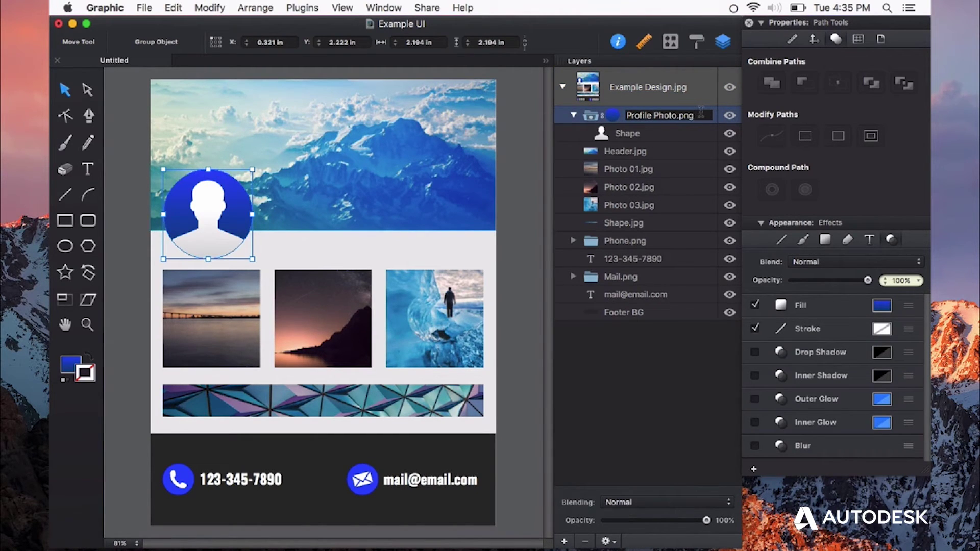
key(BackSpace)
key(BackSpace)
key(BackSpace)
text(svg)
key(Return)
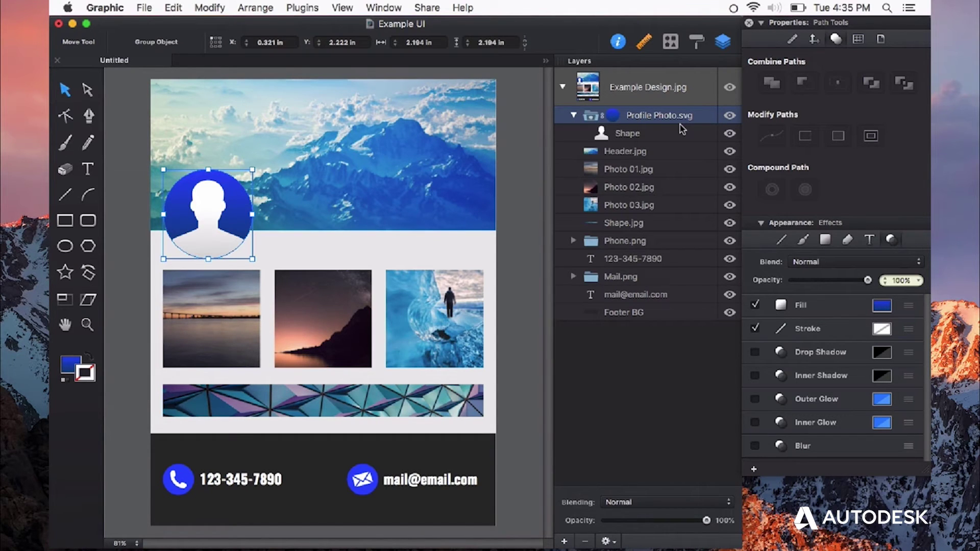
key(shift+Tab)
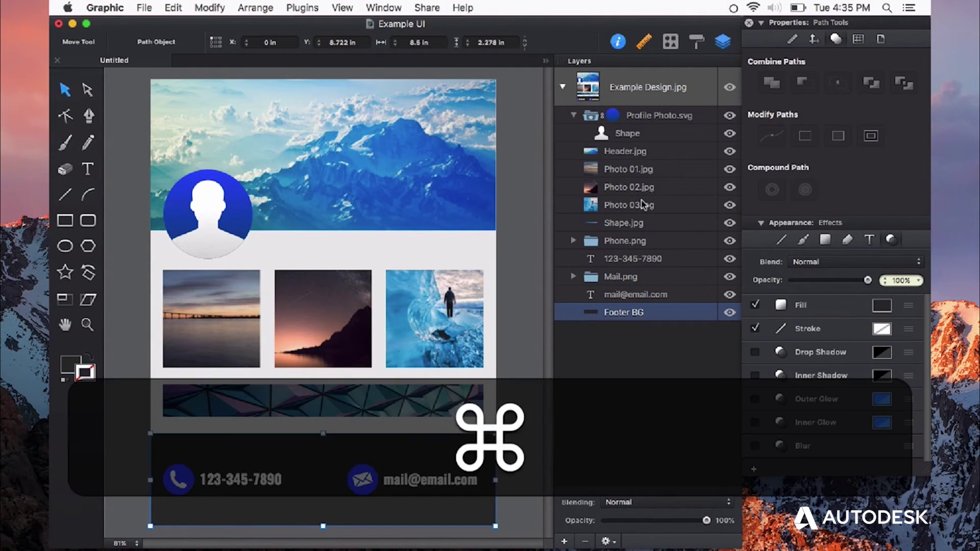
key(alt+shift+super+e)
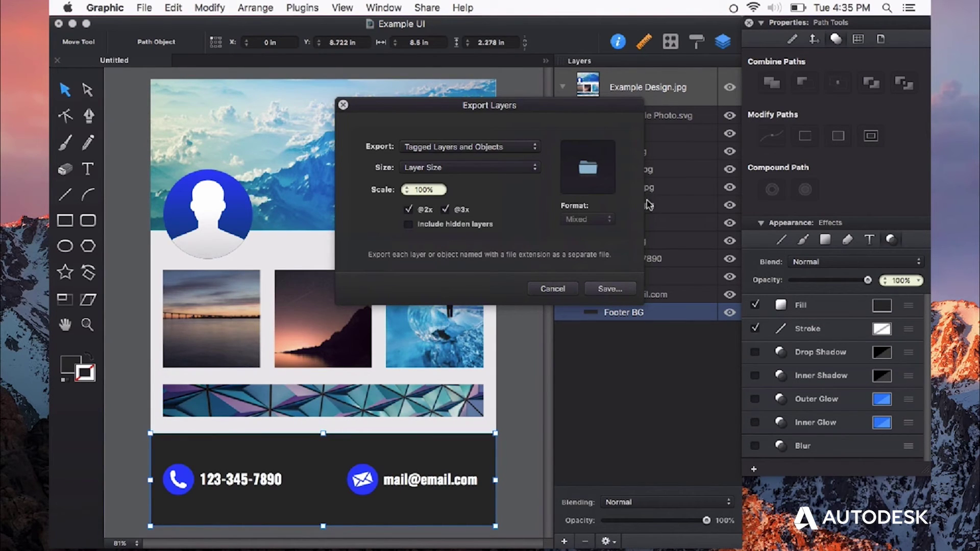
click(460, 168)
click(460, 167)
click(610, 288)
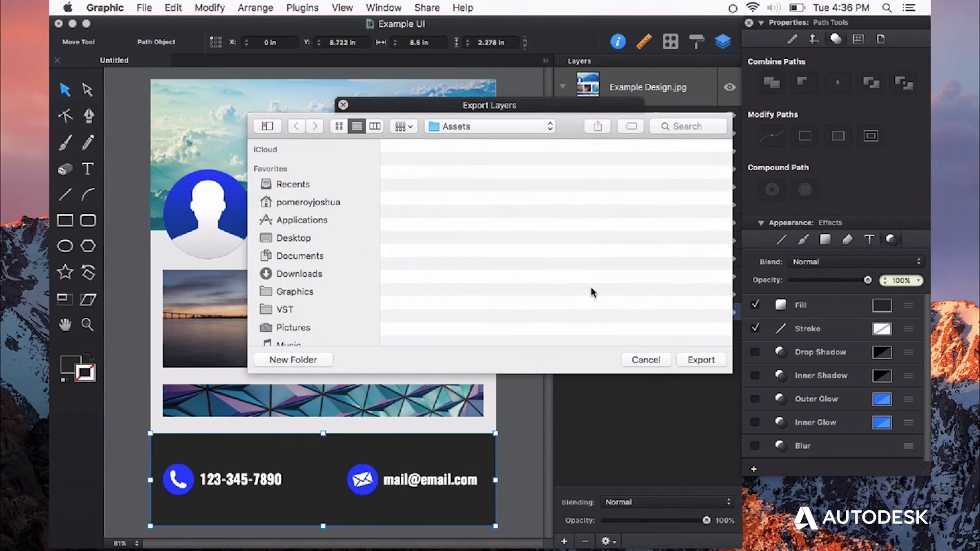
click(707, 360)
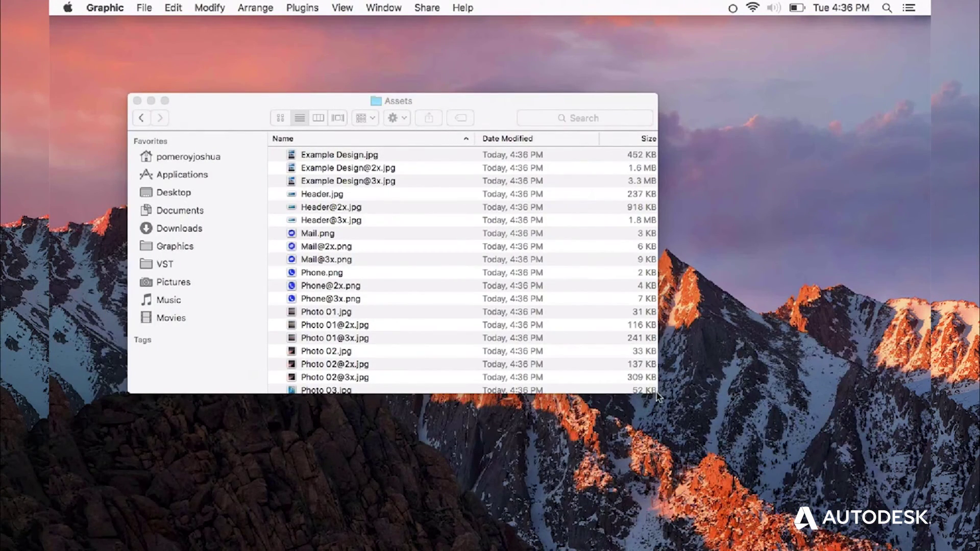
Enlarge the Assets window and Quick Look the Example Design and Header images at each scale.
drag(658, 396, 804, 510)
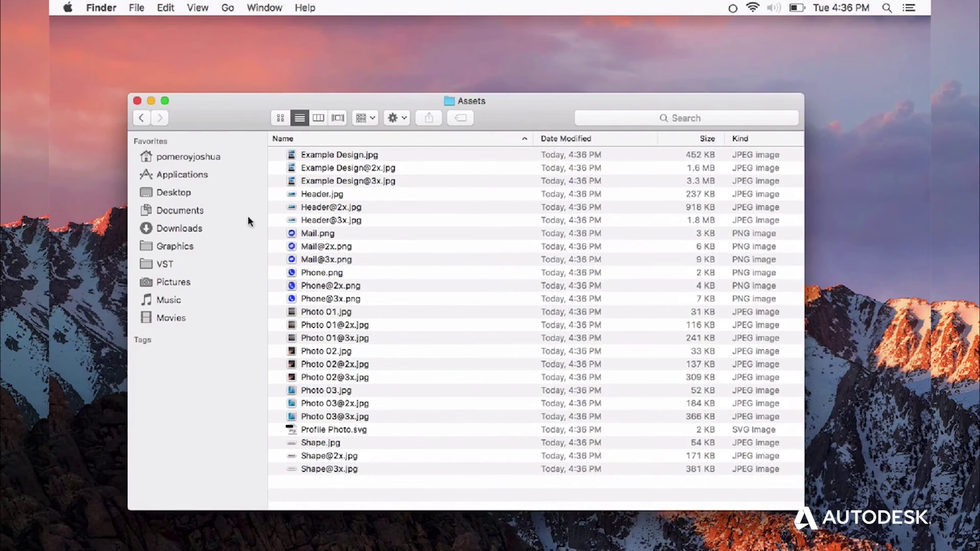
click(370, 155)
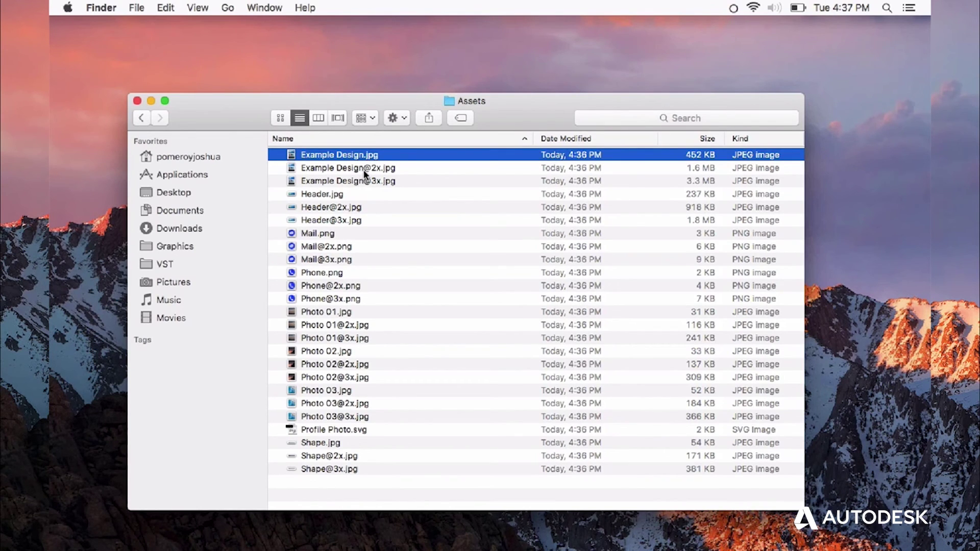
key(space)
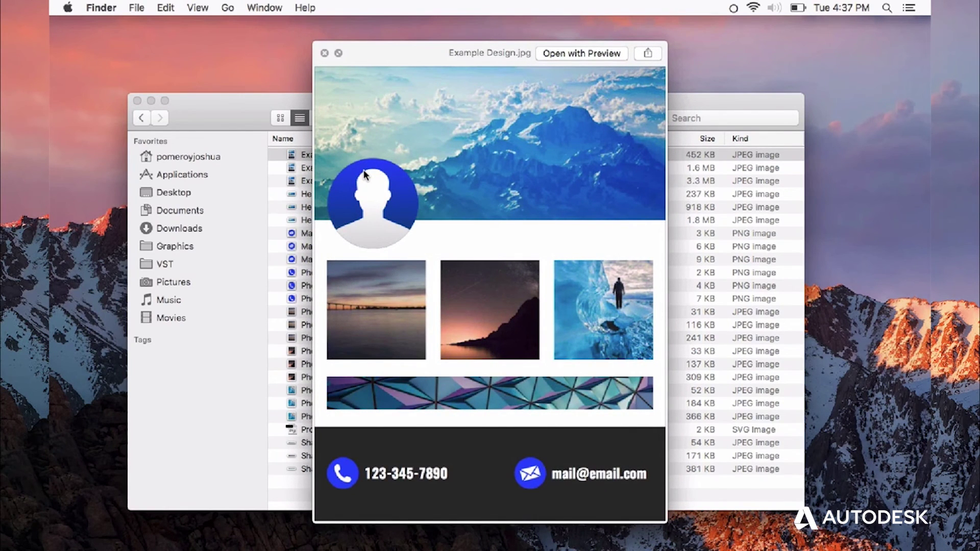
key(Down)
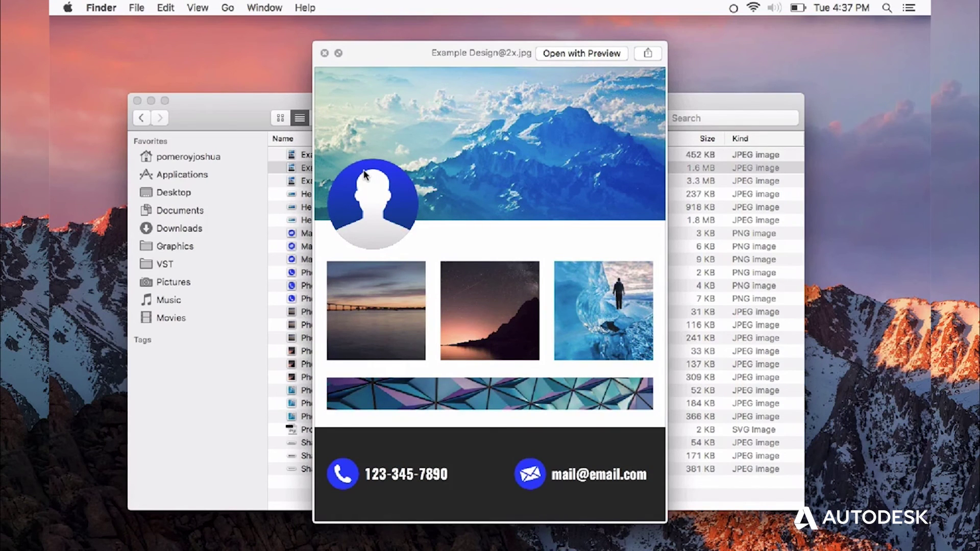
drag(434, 51, 602, 38)
key(Down)
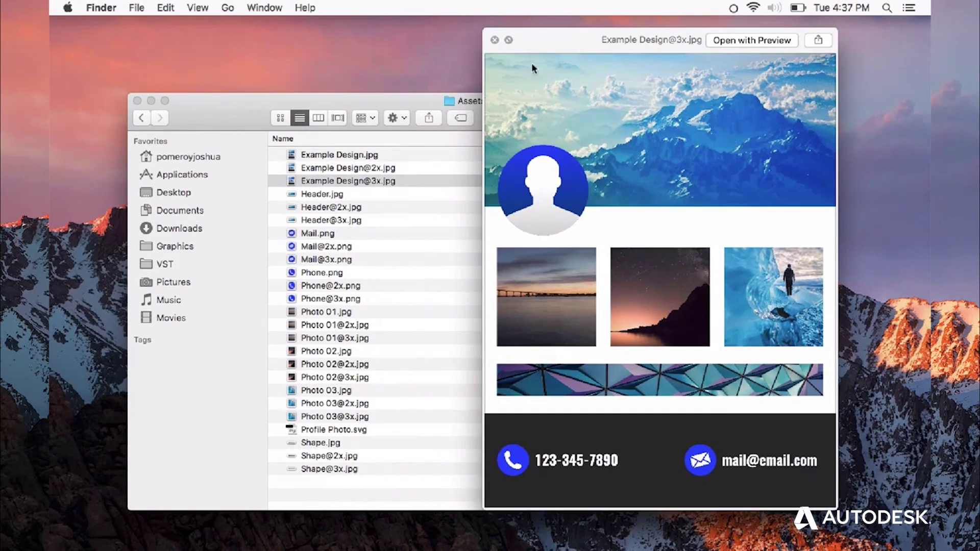
key(Down)
key(Down)
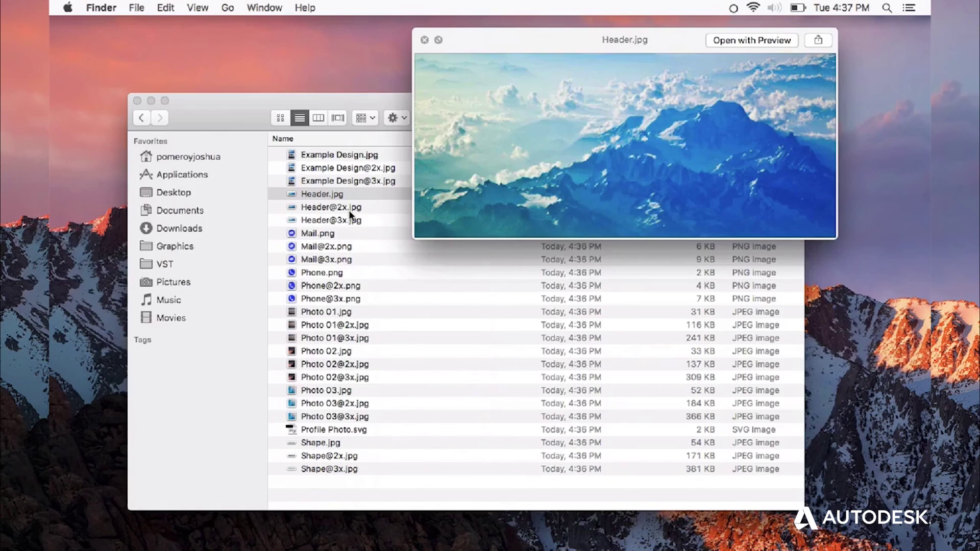
key(Down)
Preview the Mail, Phone, Photo, Shape images and Profile Photo.svg, ending on Photo 01.
key(Down)
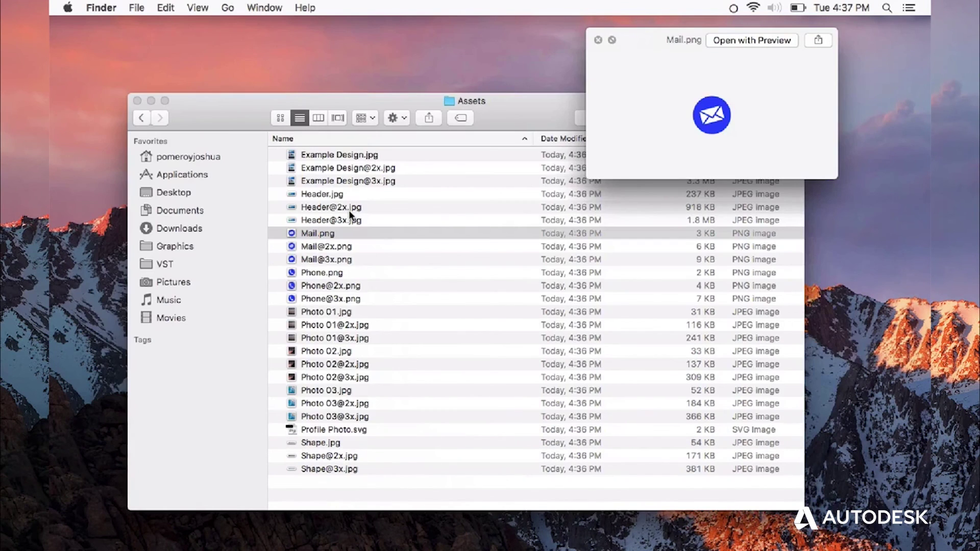
key(Down)
key(Down)
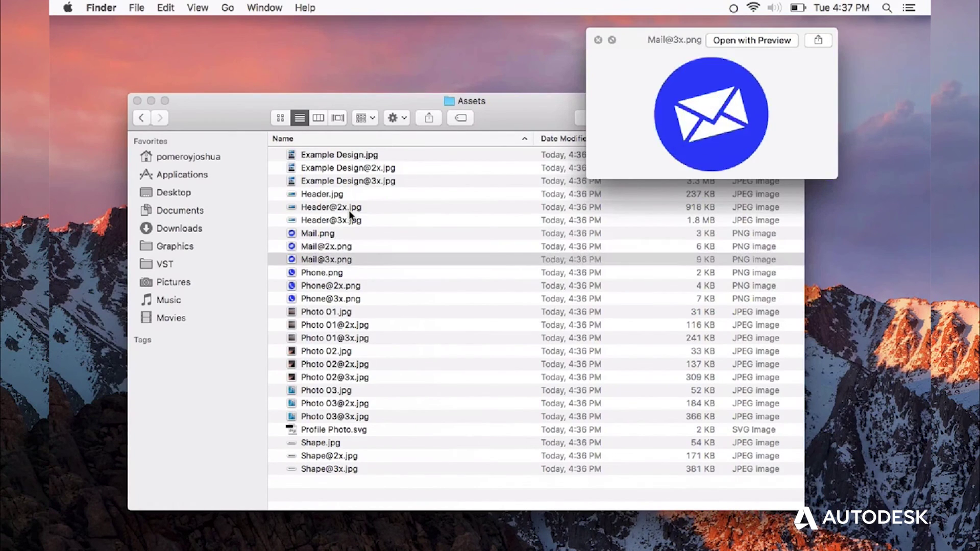
key(Down)
key(Down)
key(Down)
key(Down)
key(Down)
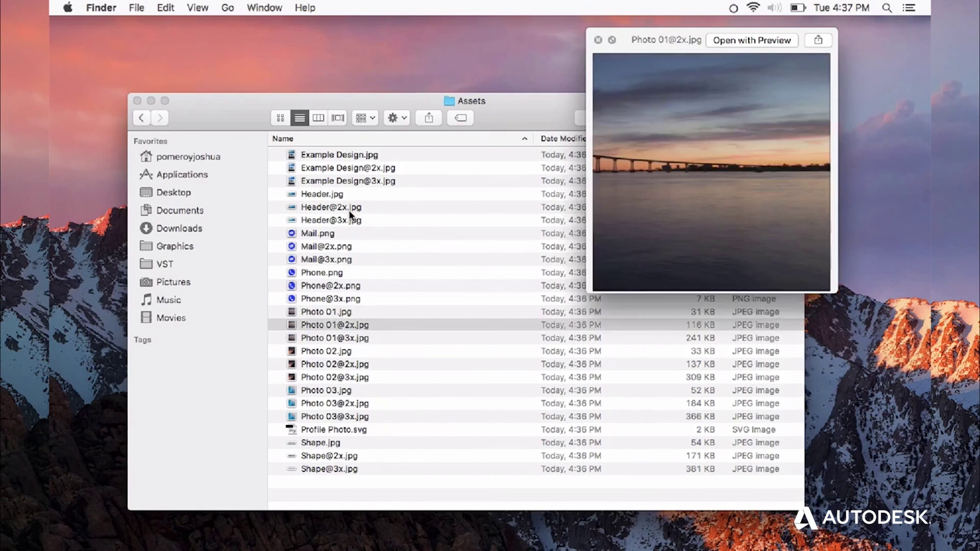
key(Down)
key(Down)
key(Down)
key(Down)
key(Down)
key(Down)
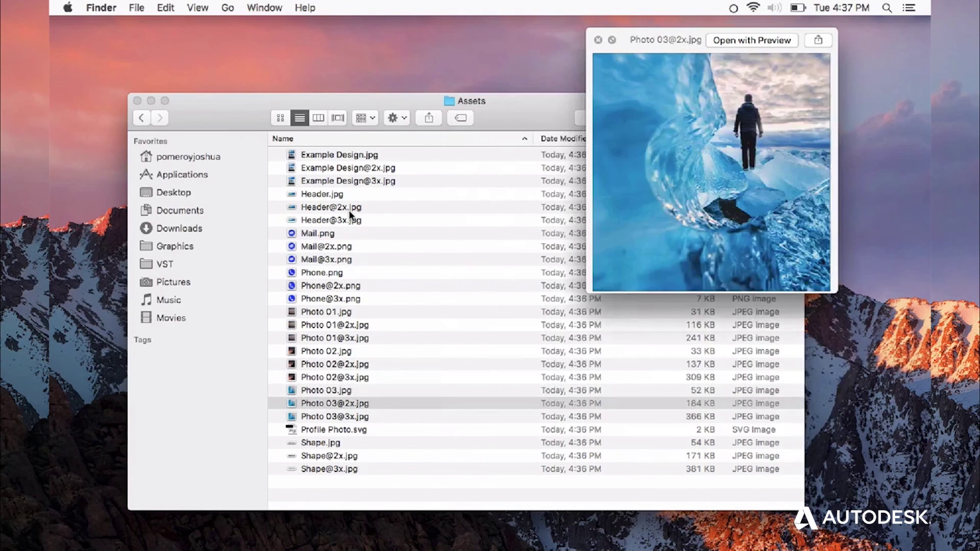
key(Down)
key(Down)
key(Down)
key(Down)
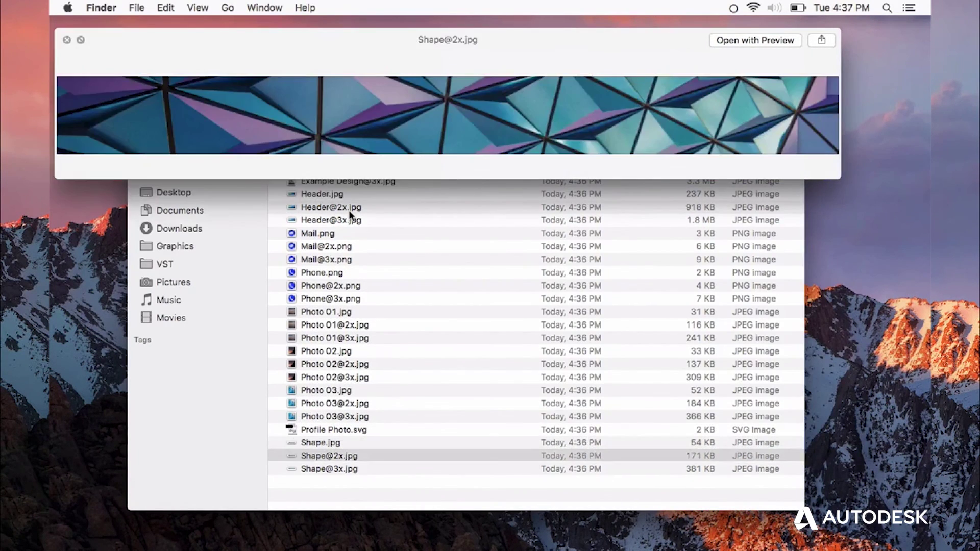
key(Down)
key(Up)
key(Up)
key(Up)
key(Up)
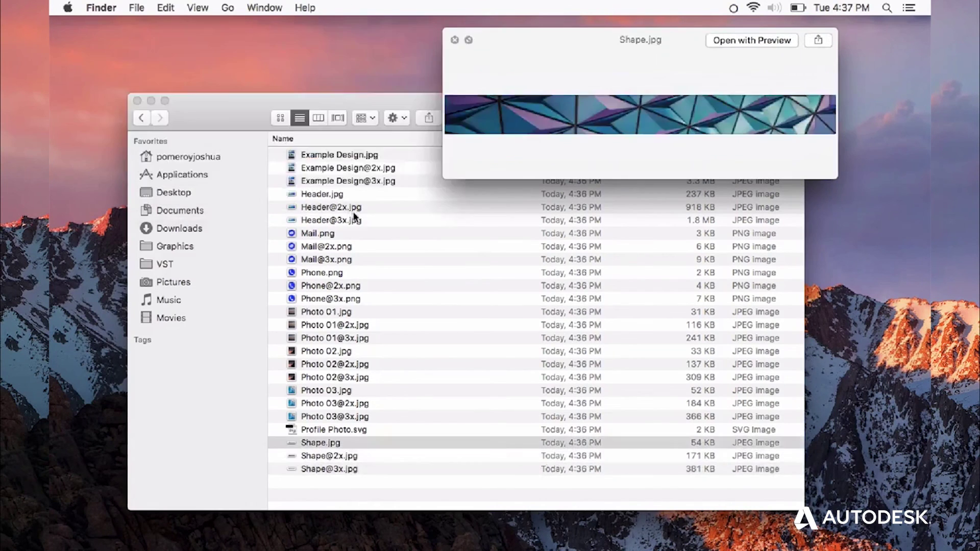
key(Down)
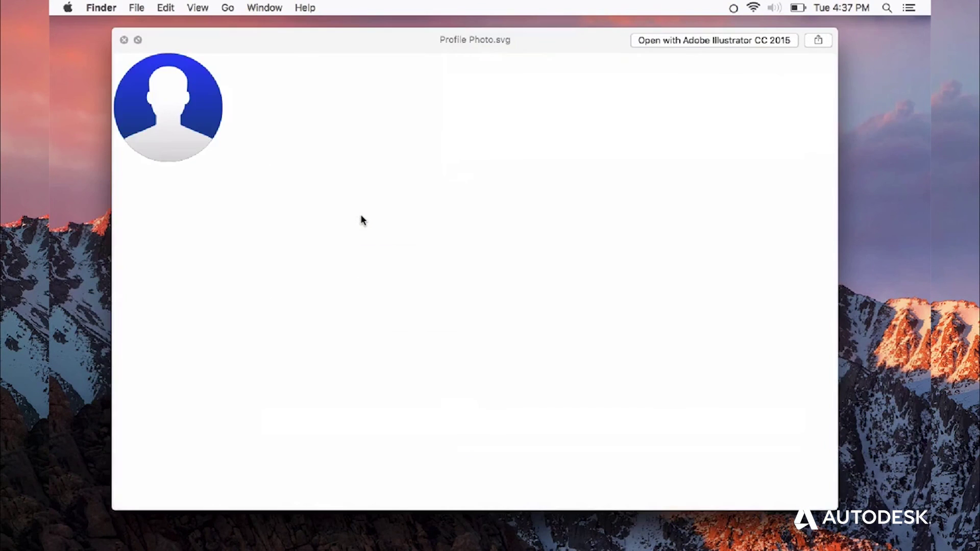
key(Up)
key(Up)
key(Up)
key(Up)
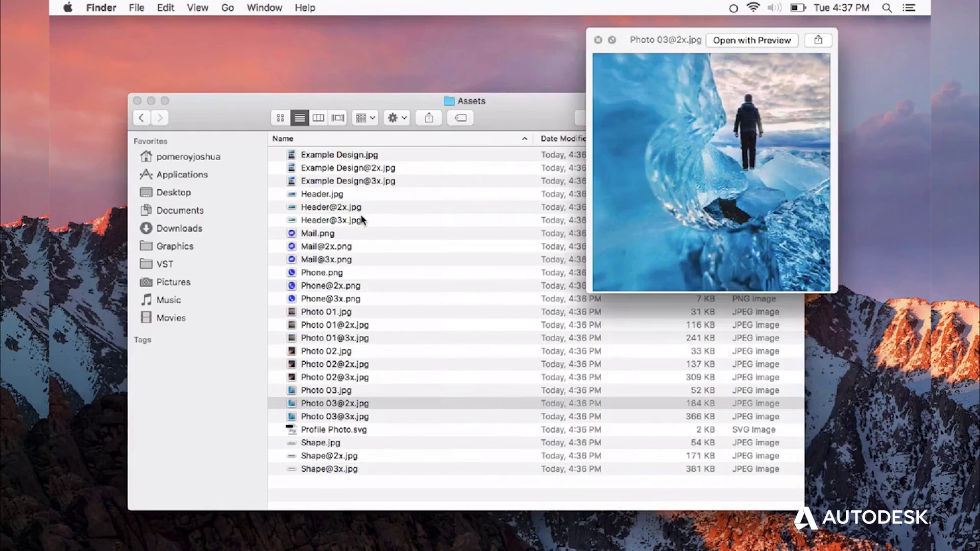
key(Up)
key(Up)
key(Up)
key(Up)
key(Up)
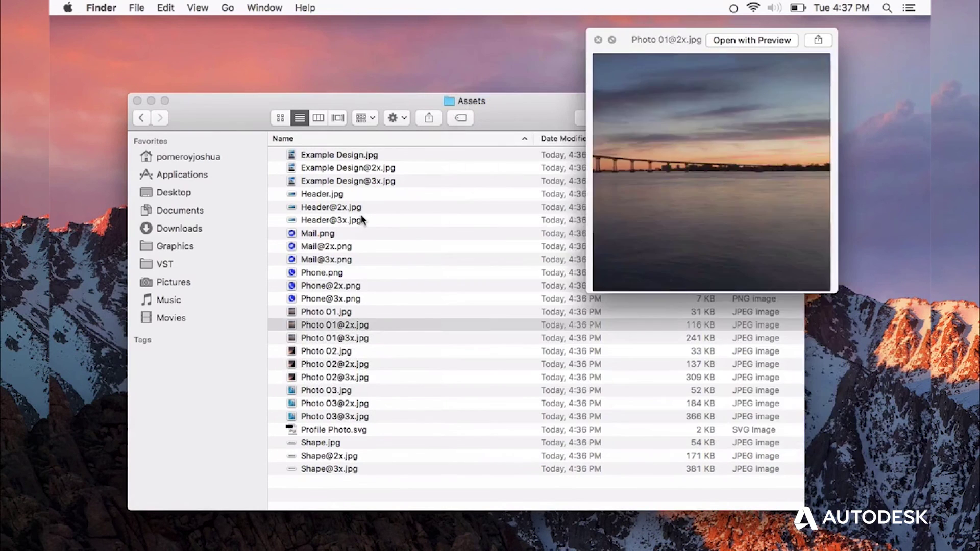